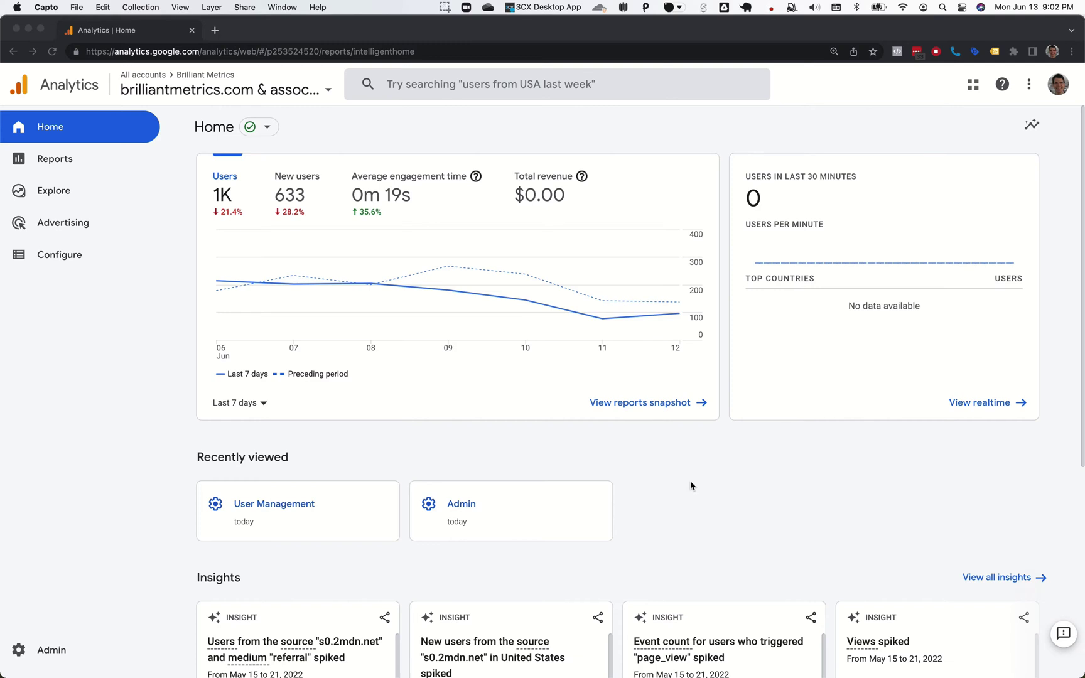
# - Go from the Home overview to the Admin settings for the Brilliant Metrics property
pyautogui.click(23, 653)
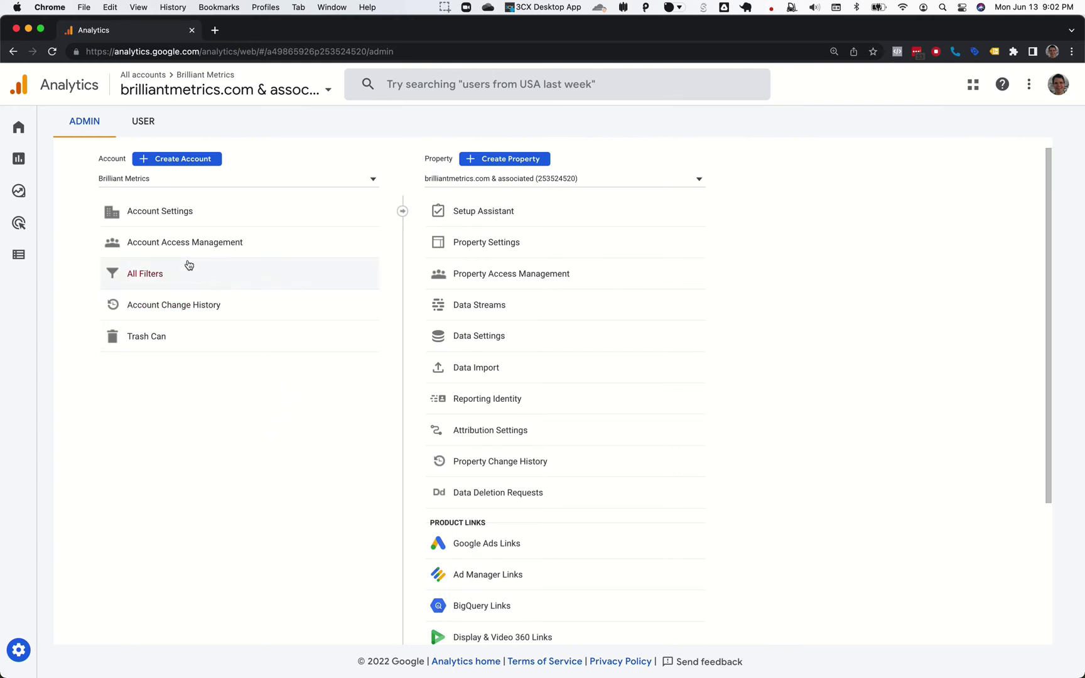
pyautogui.scroll(-1, 167, 245)
pyautogui.scroll(1, 167, 244)
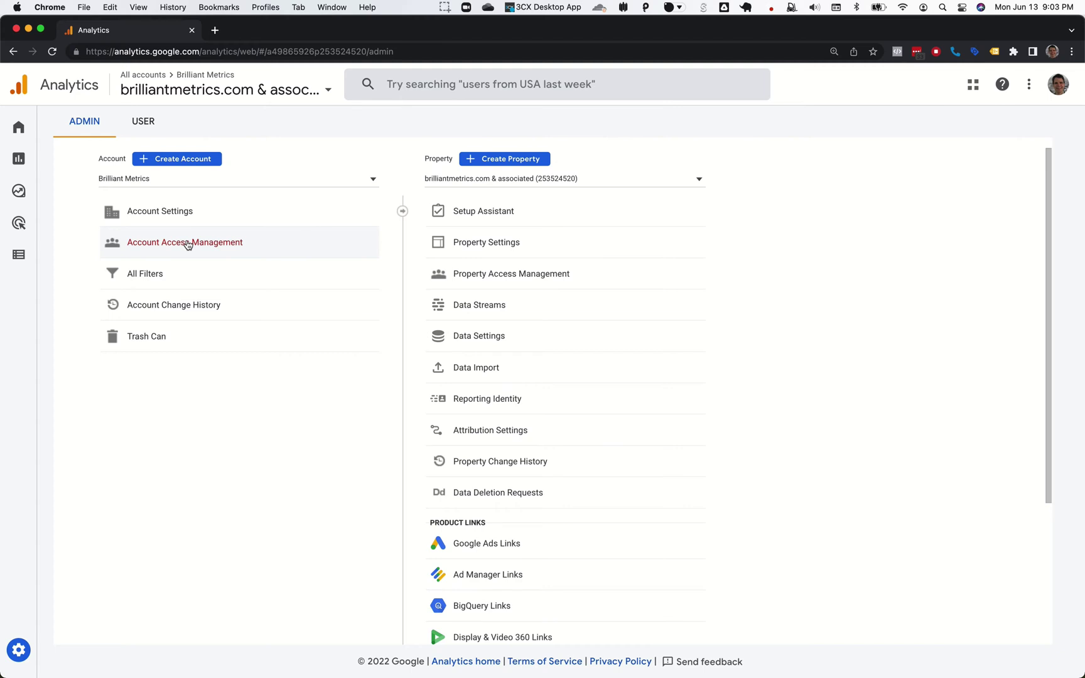
# - Open Account Access Management and start adding individual users to the Brilliant Metrics account
pyautogui.click(187, 243)
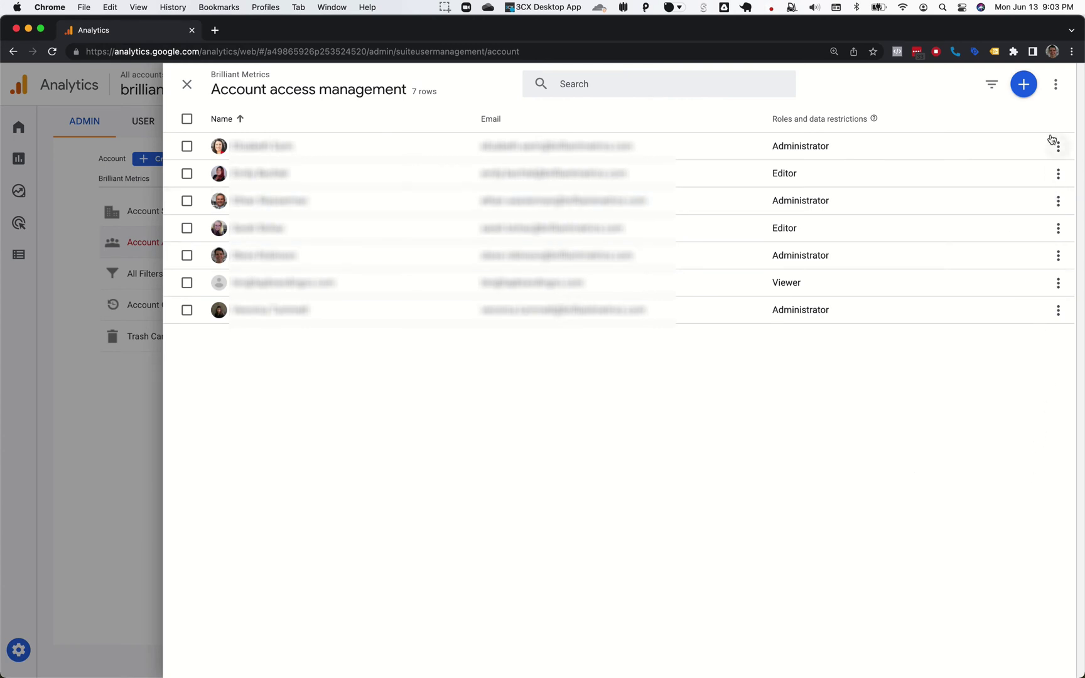
pyautogui.click(1024, 86)
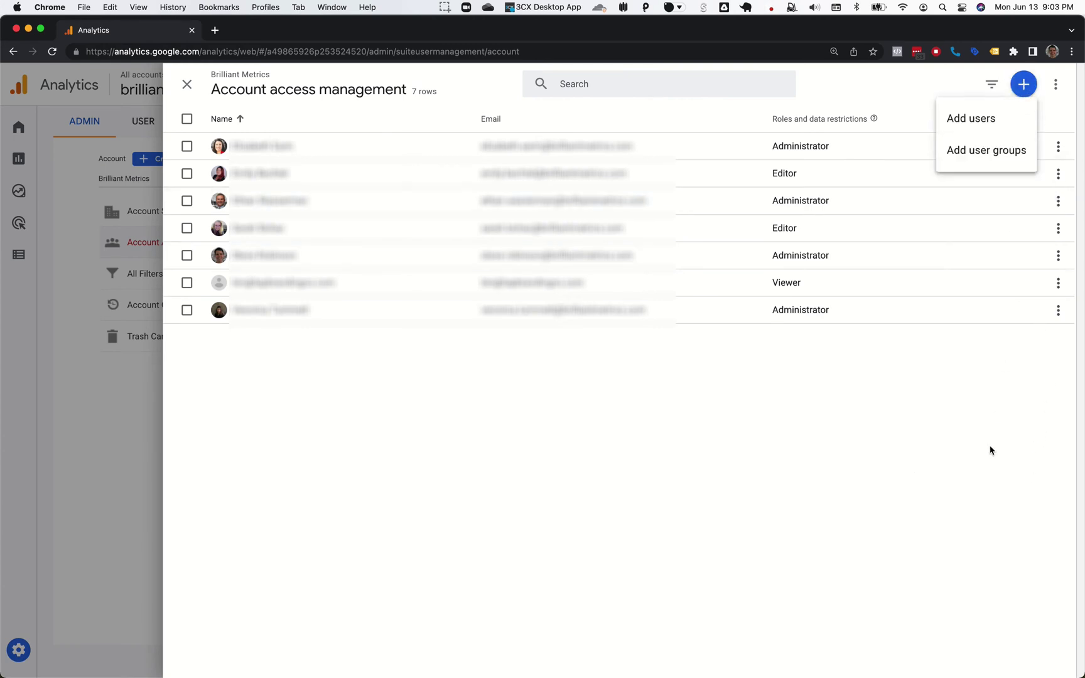
pyautogui.click(979, 127)
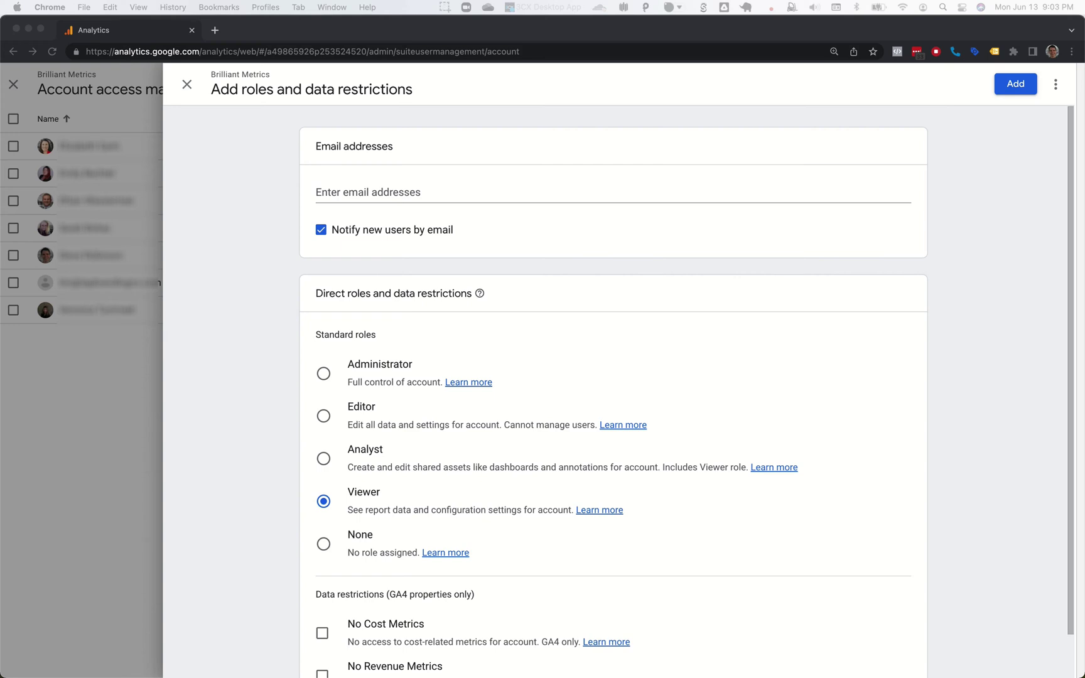
# - Enter the new user's email address in the add-user form
pyautogui.click(416, 193)
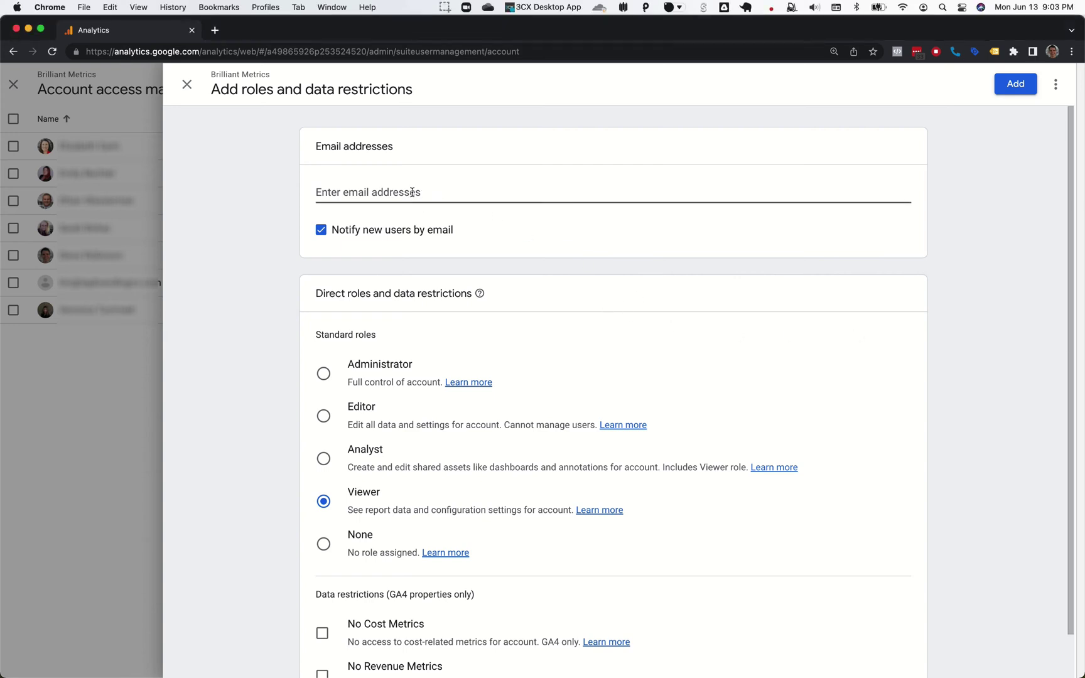
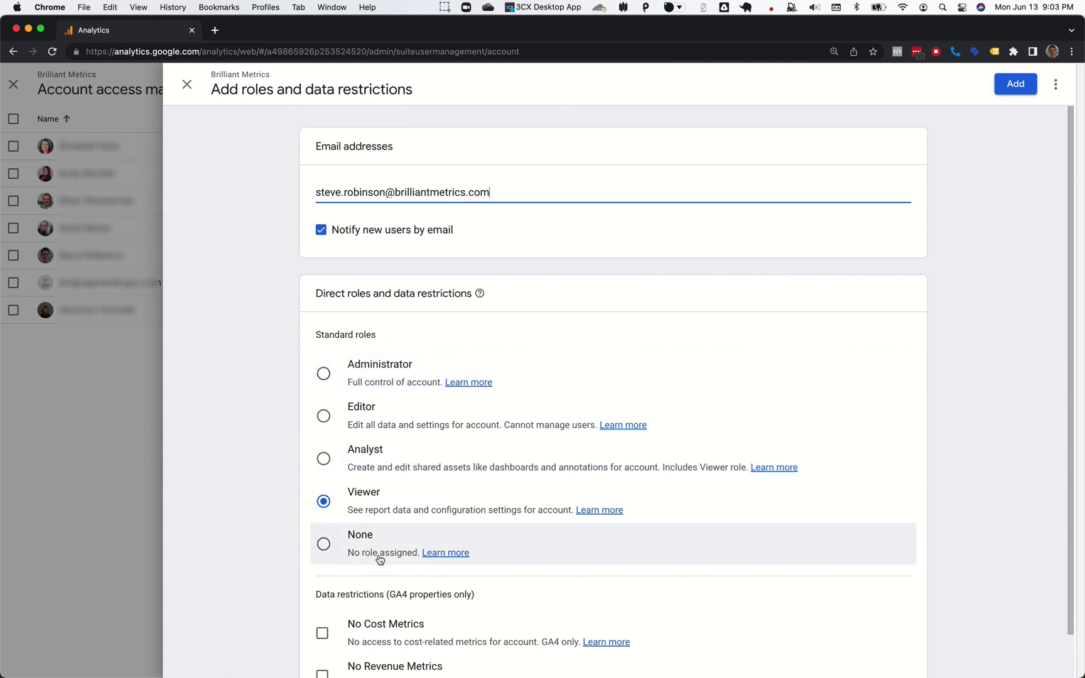
# - Choose the Administrator standard role and add the user, bringing the account to 7 users
pyautogui.click(323, 373)
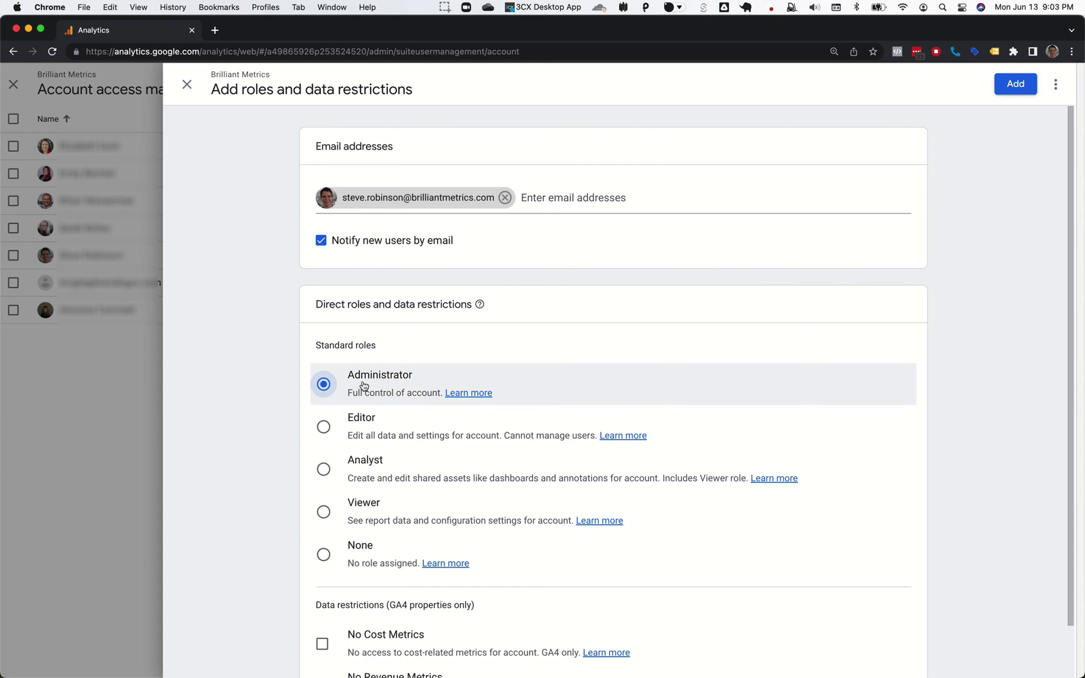
pyautogui.click(1014, 86)
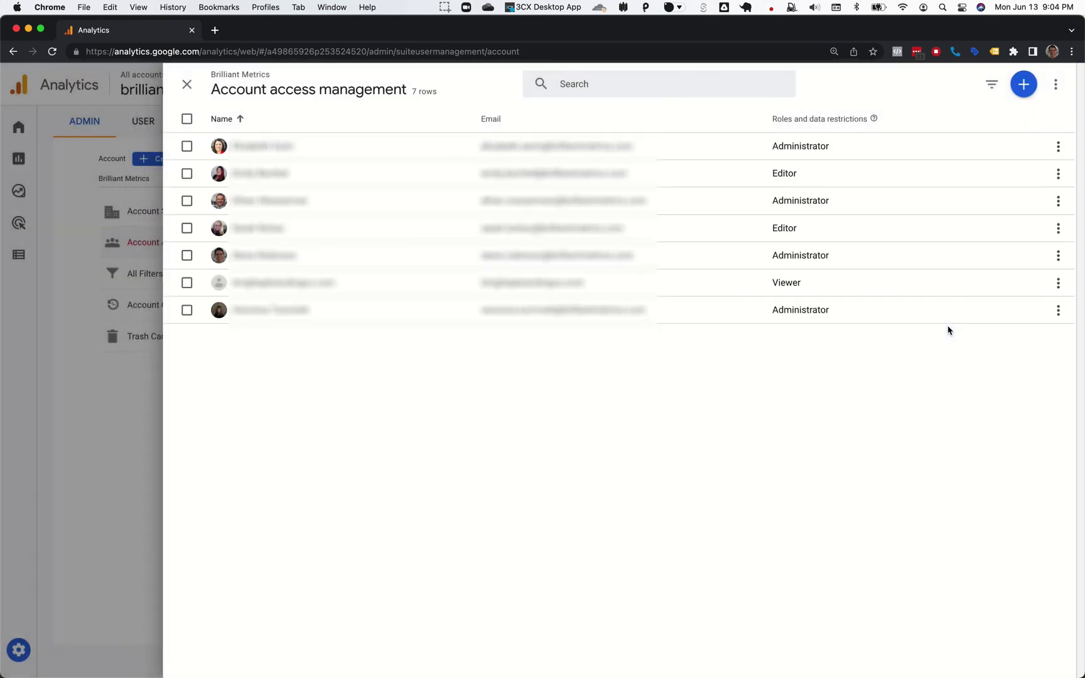